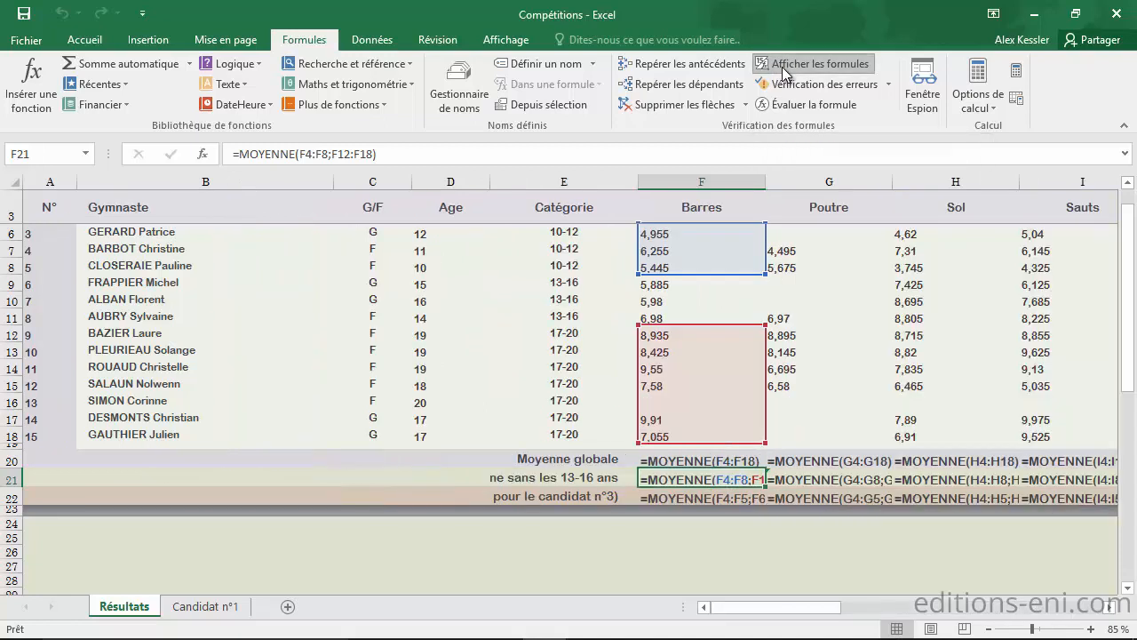
Look over the formulas in the remaining columns of the Résultats sheet and switch formula display off
click(1112, 607)
click(1112, 607)
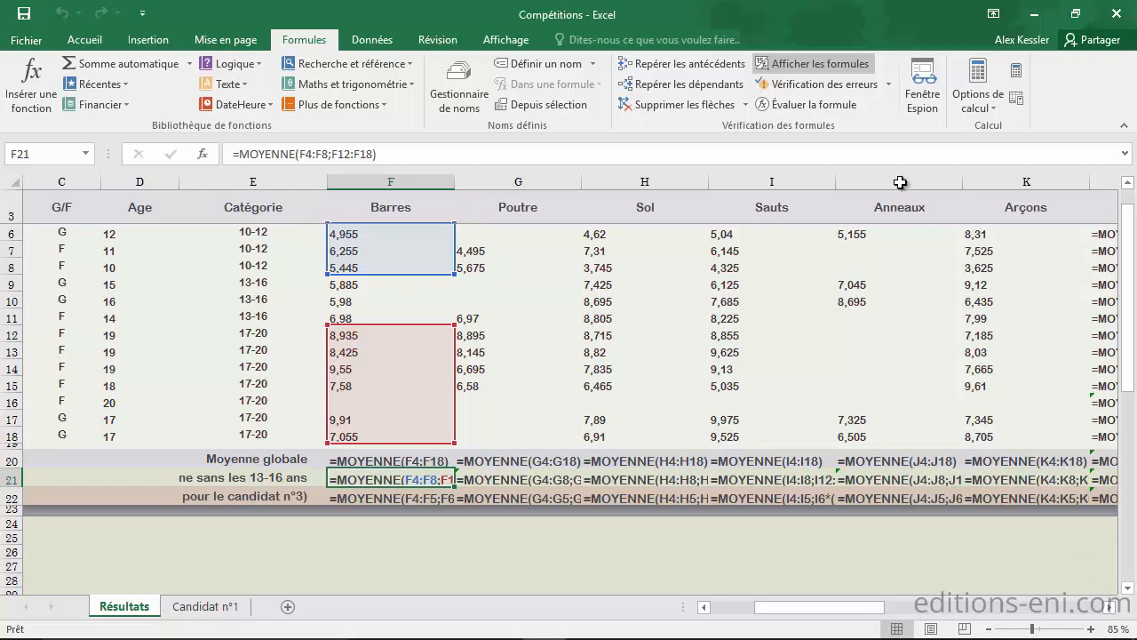
click(859, 71)
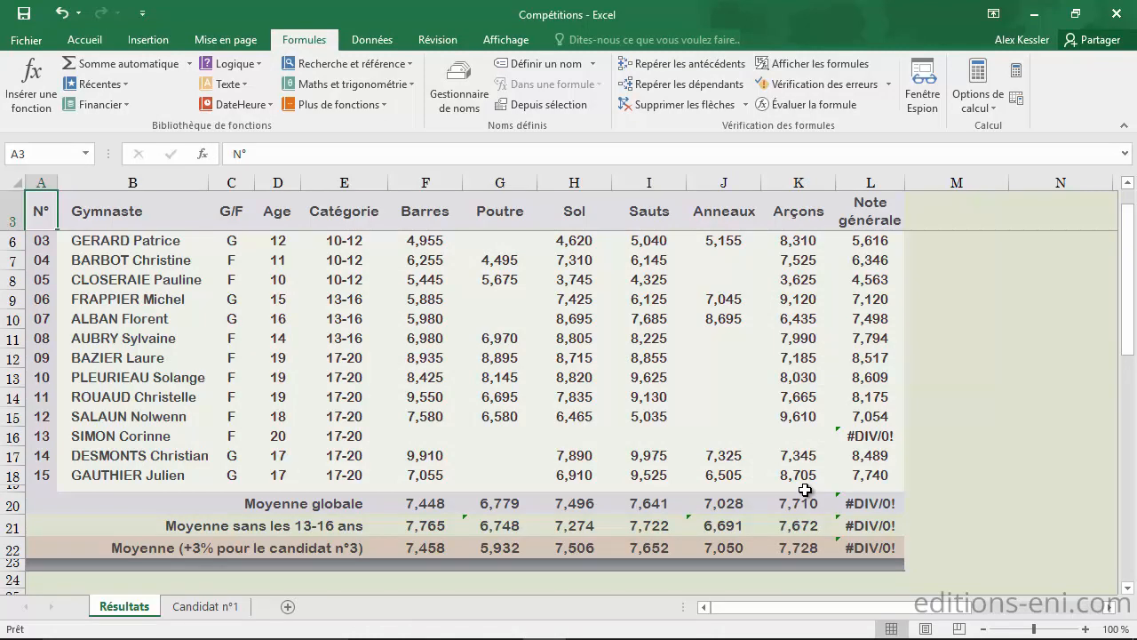
Trace the precedents and dependents of cell L13 in the Note générale column, and remove the arrows
click(858, 381)
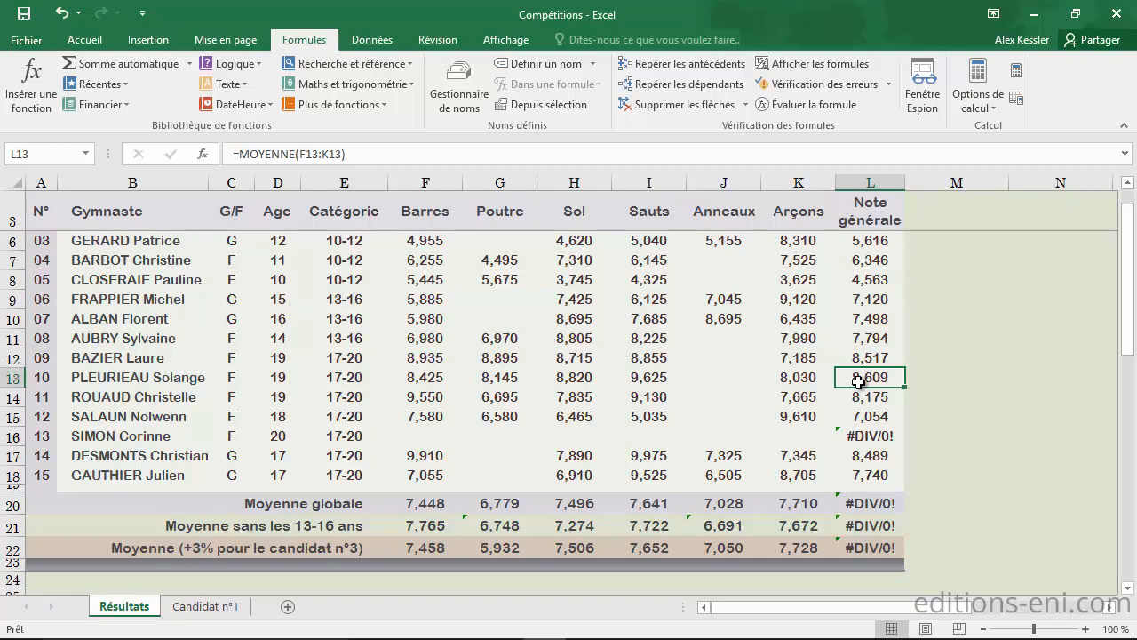
click(700, 69)
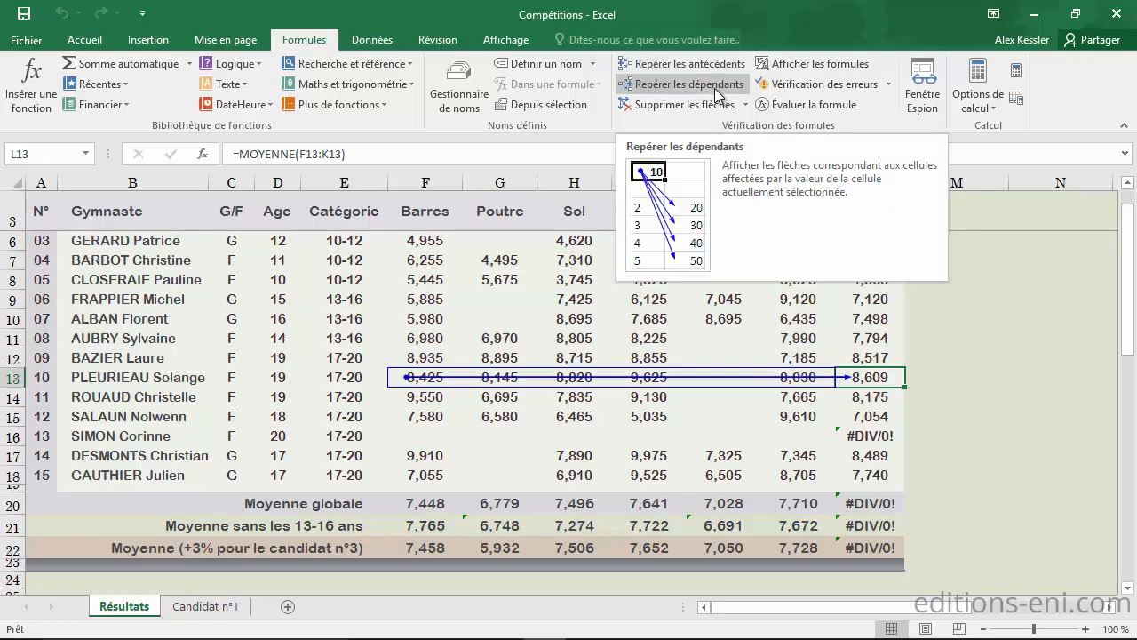
click(714, 88)
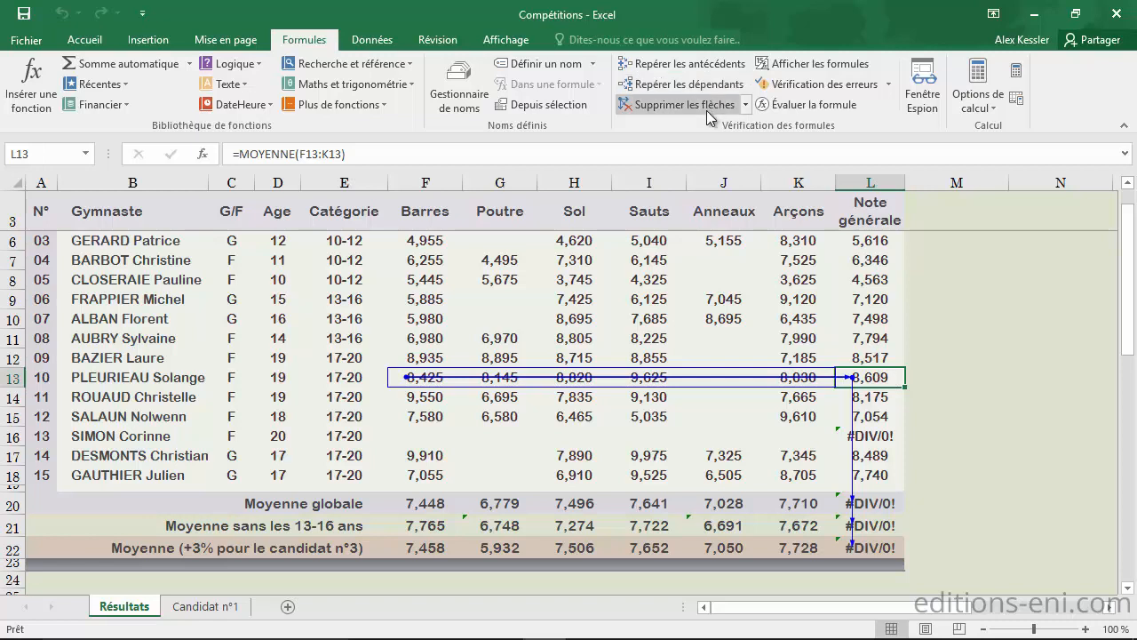
click(706, 105)
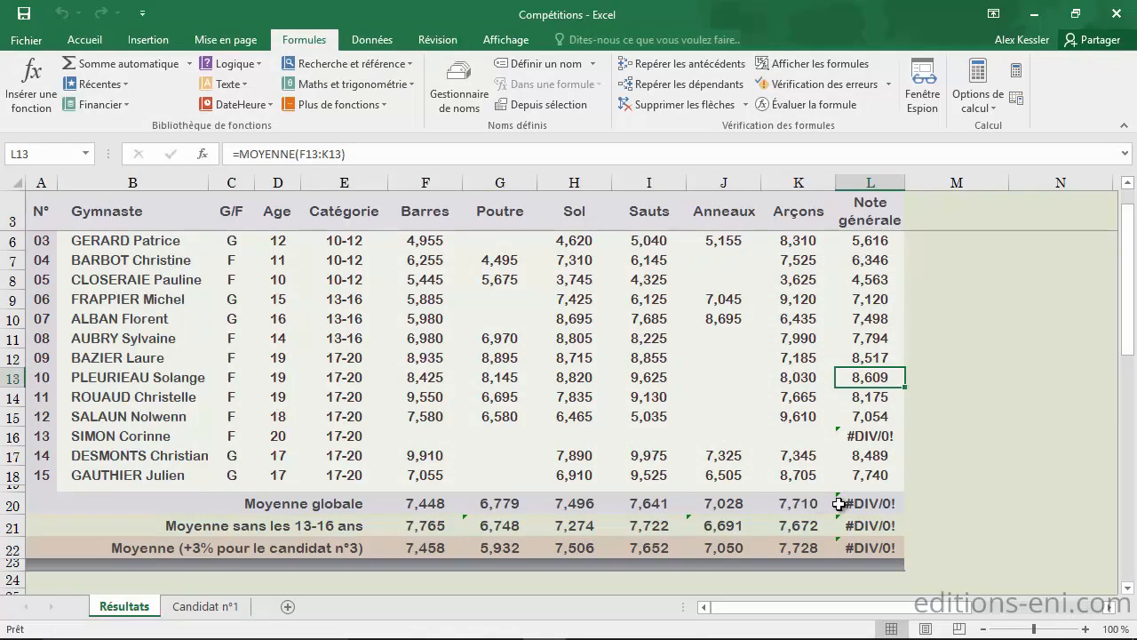
Trace the source of the division-by-zero error in the Moyenne globale cell L20, and clear the tracer arrows
click(845, 503)
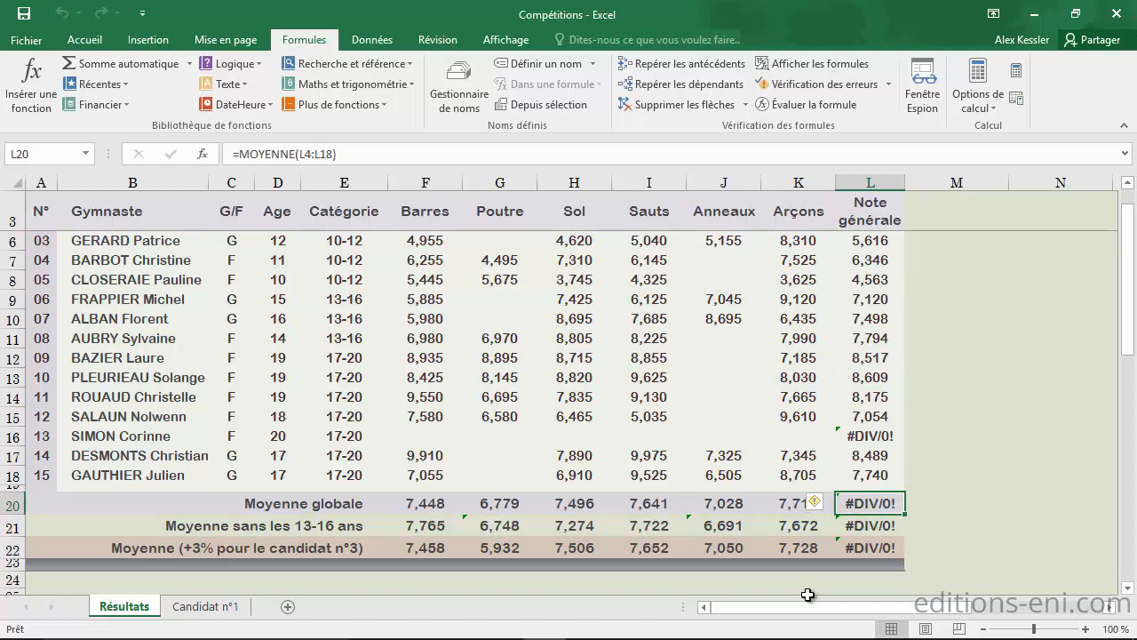
mouse_move(819, 510)
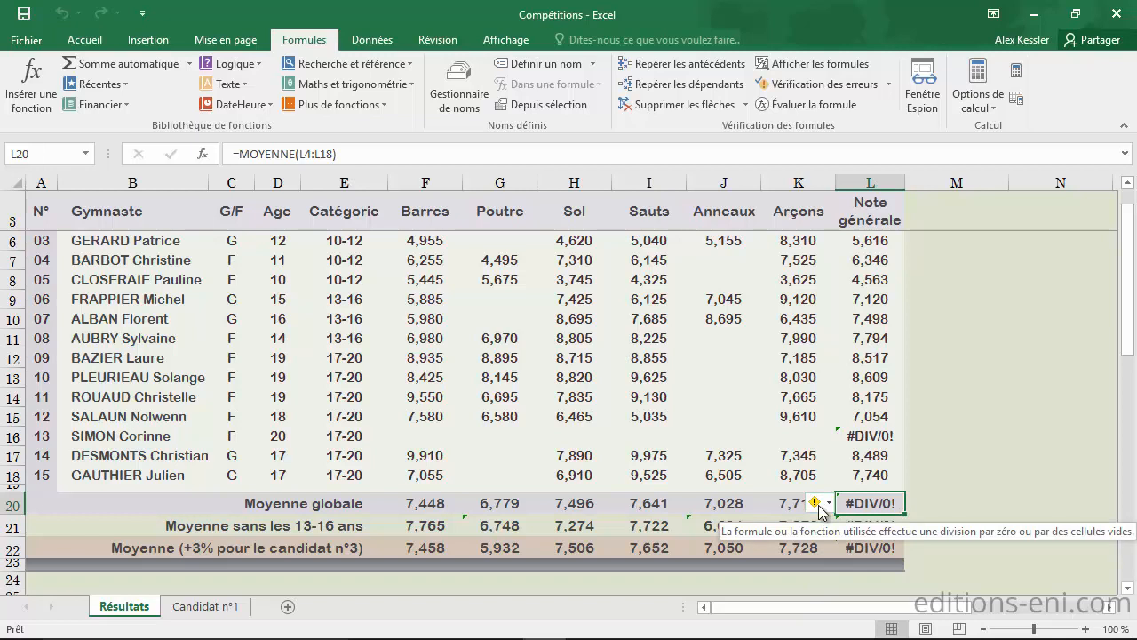
click(829, 506)
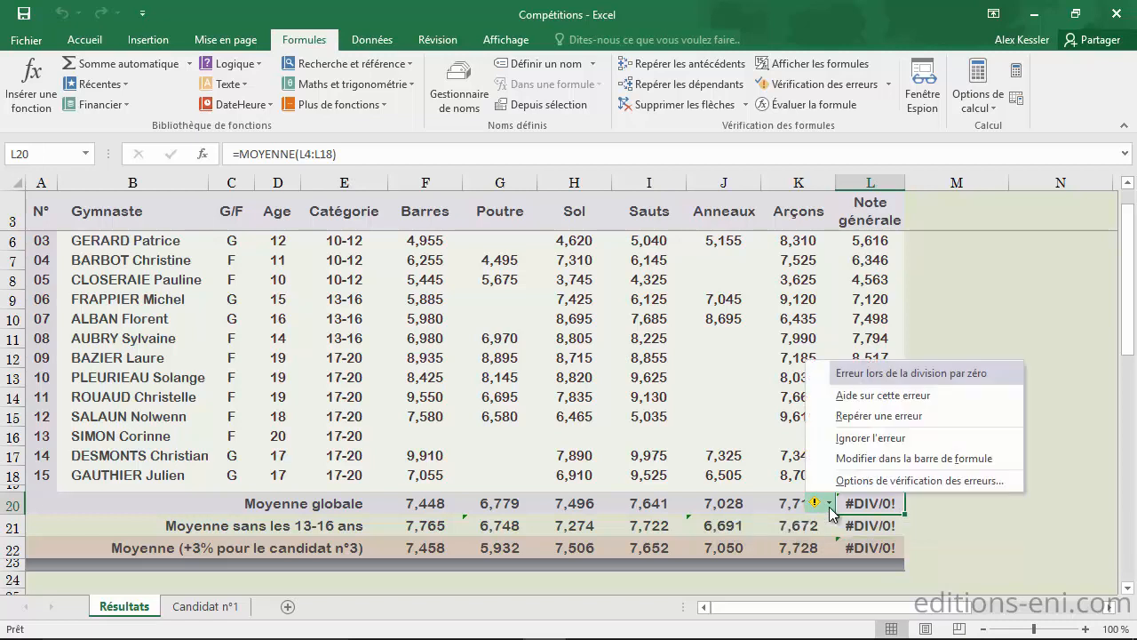
click(927, 417)
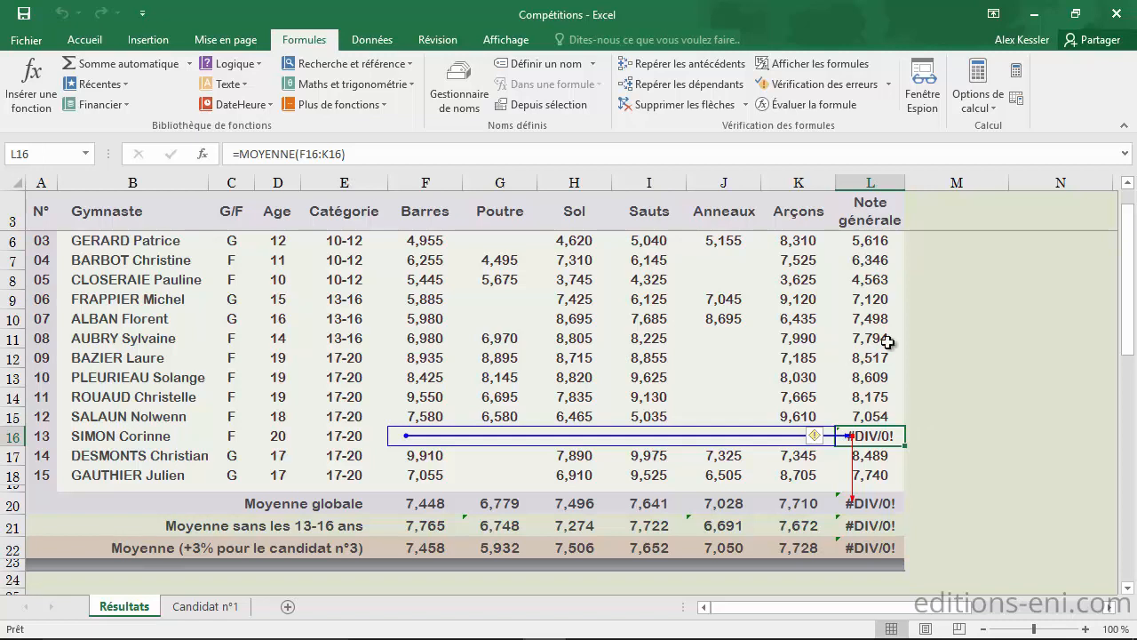
click(682, 104)
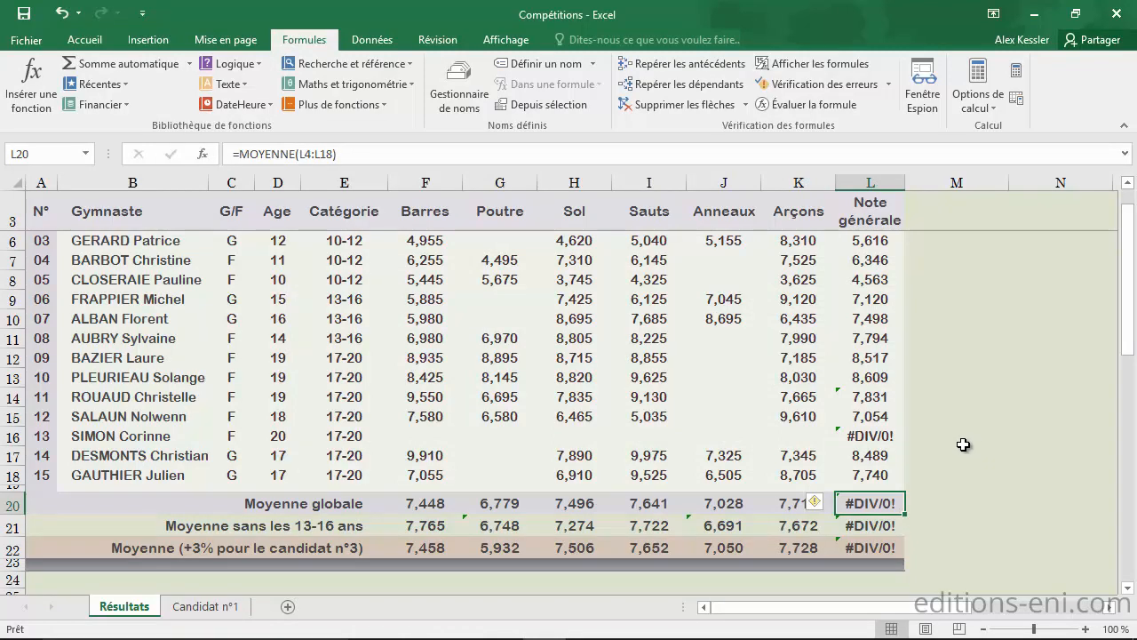
Correct the inconsistent formula in cell L14 to =MOYENNE(F14:K14) from its error options
click(856, 397)
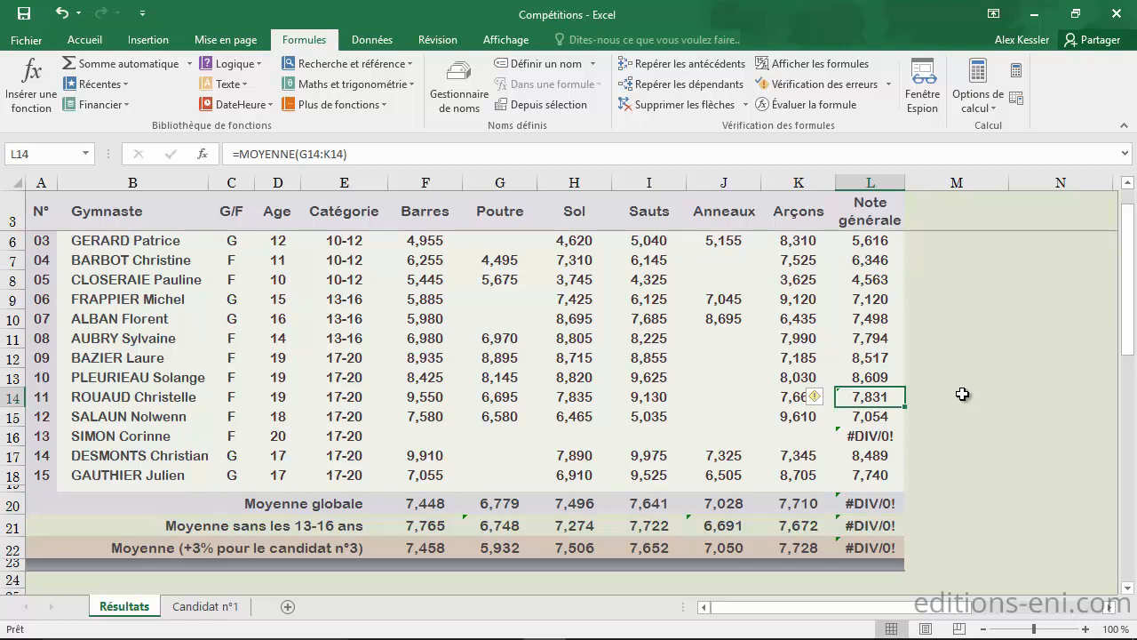
click(818, 404)
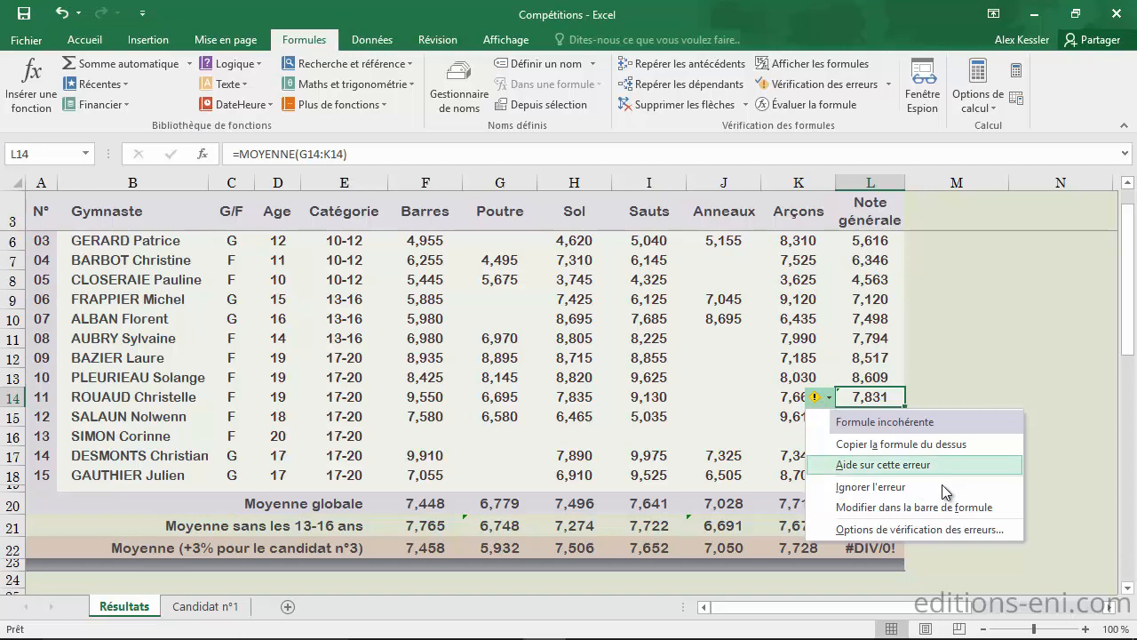
click(995, 519)
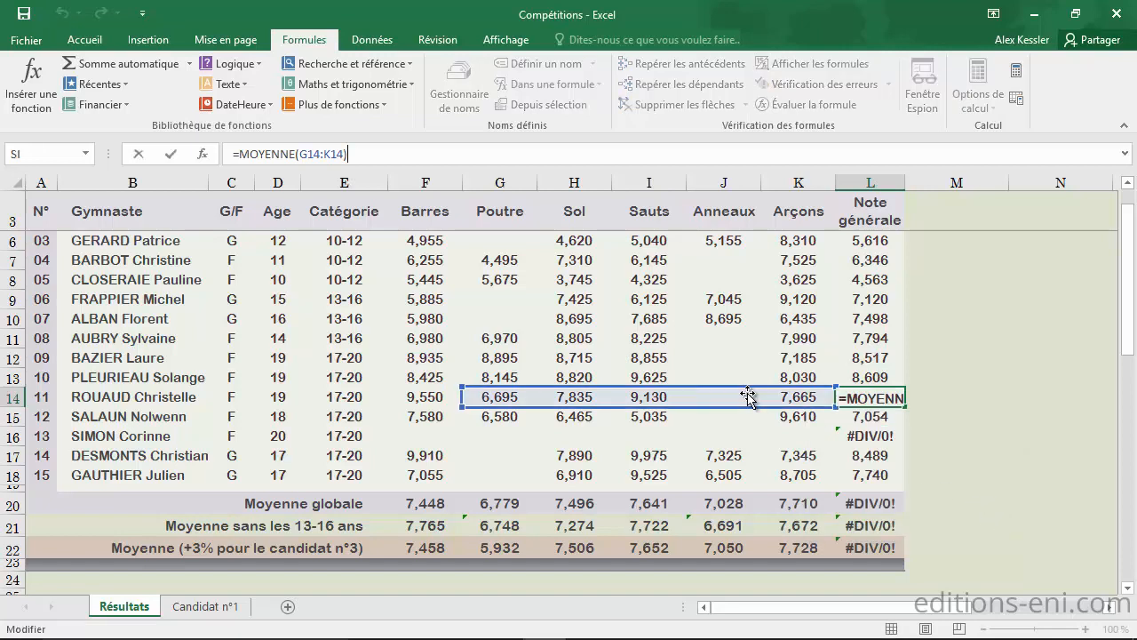
click(310, 155)
key(BackSpace)
text(F)
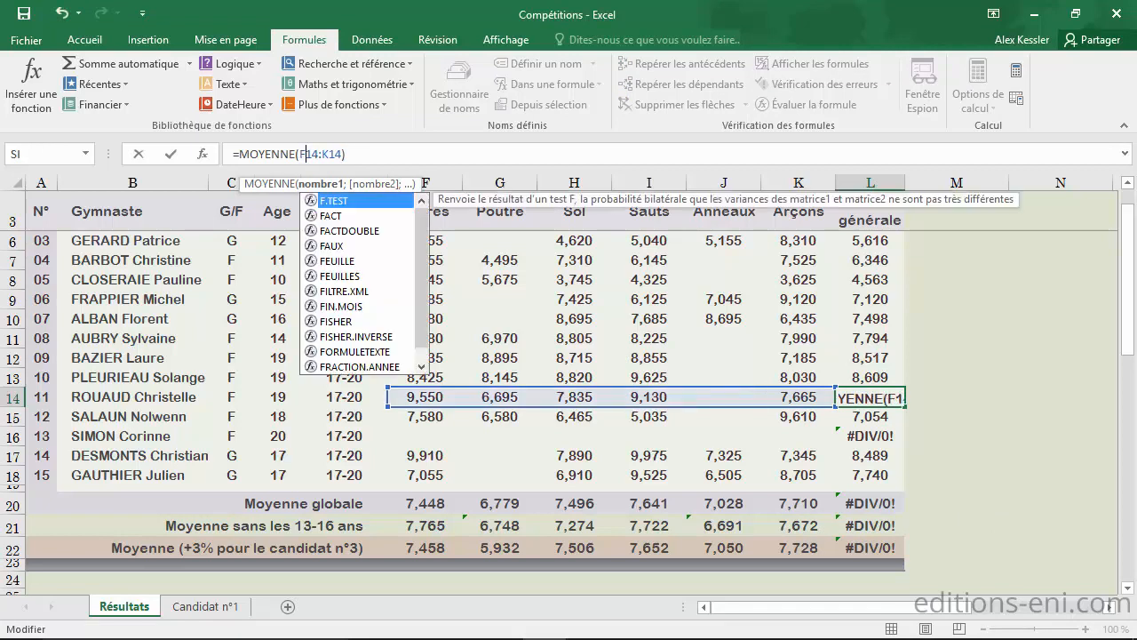
key(ctrl+Return)
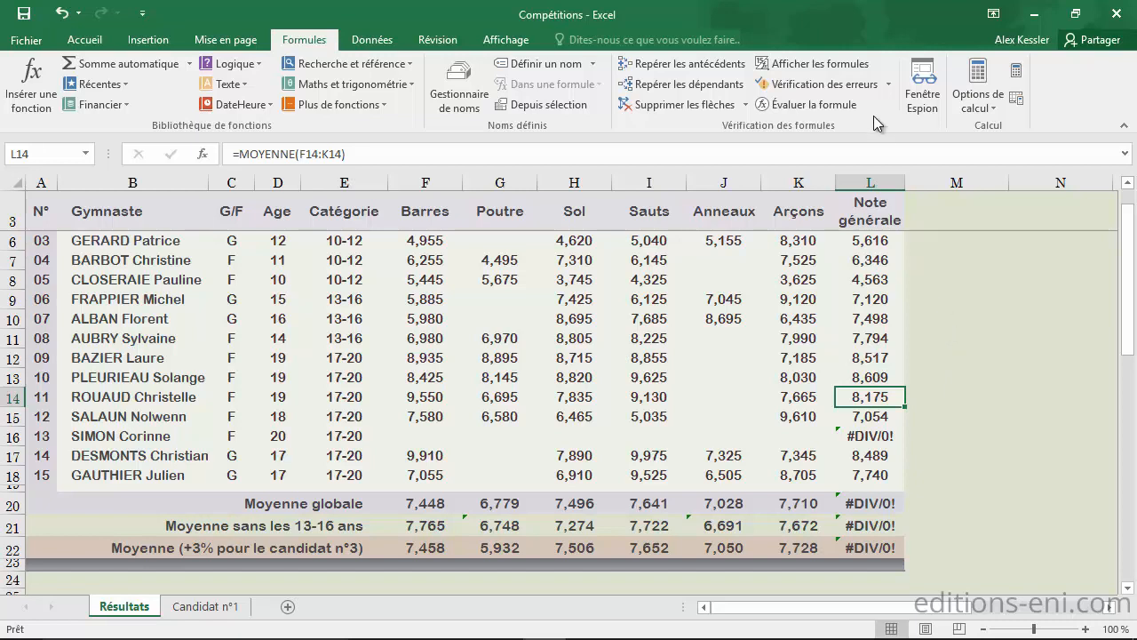
Run error checking on the Résultats sheet and step through every flagged cell until the check ends
click(863, 89)
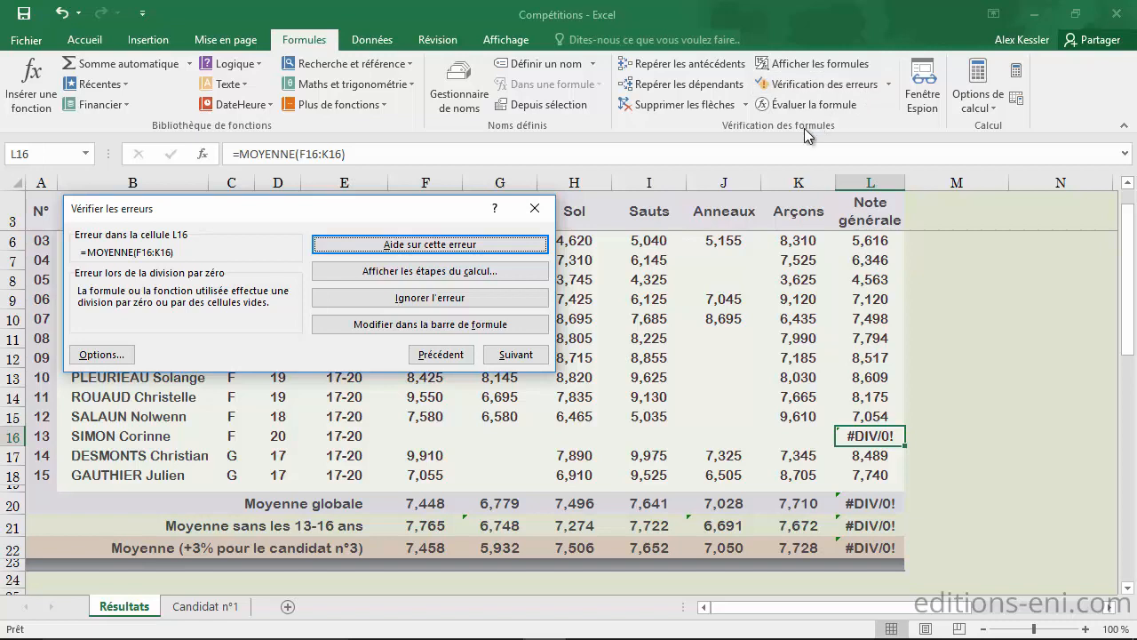
click(522, 355)
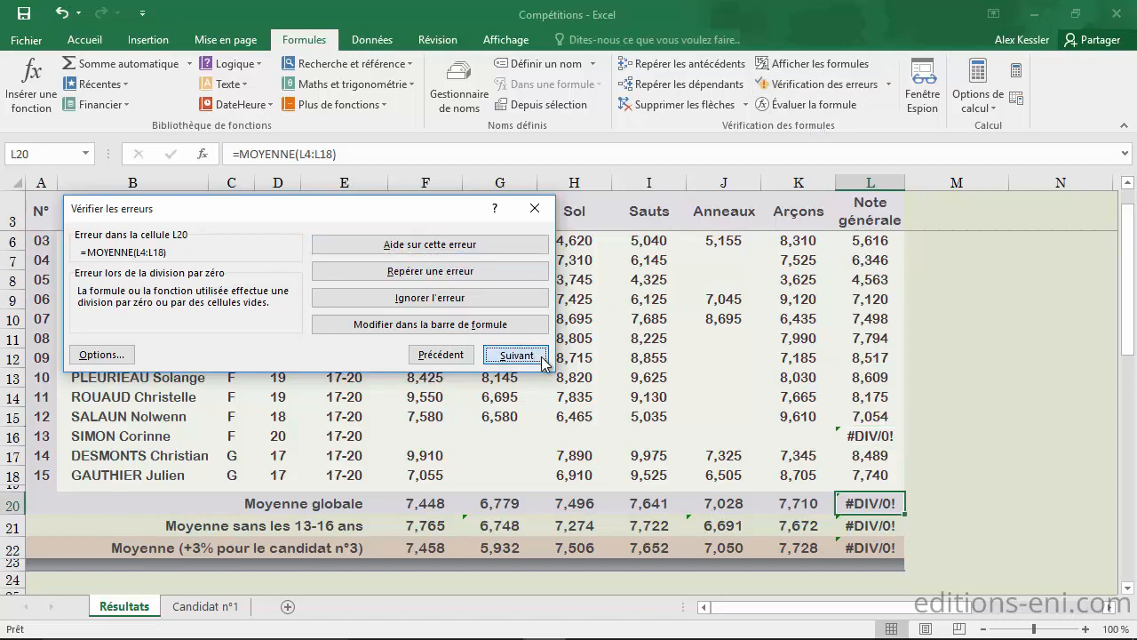
click(542, 357)
click(542, 357)
click(542, 357)
click(542, 357)
click(542, 357)
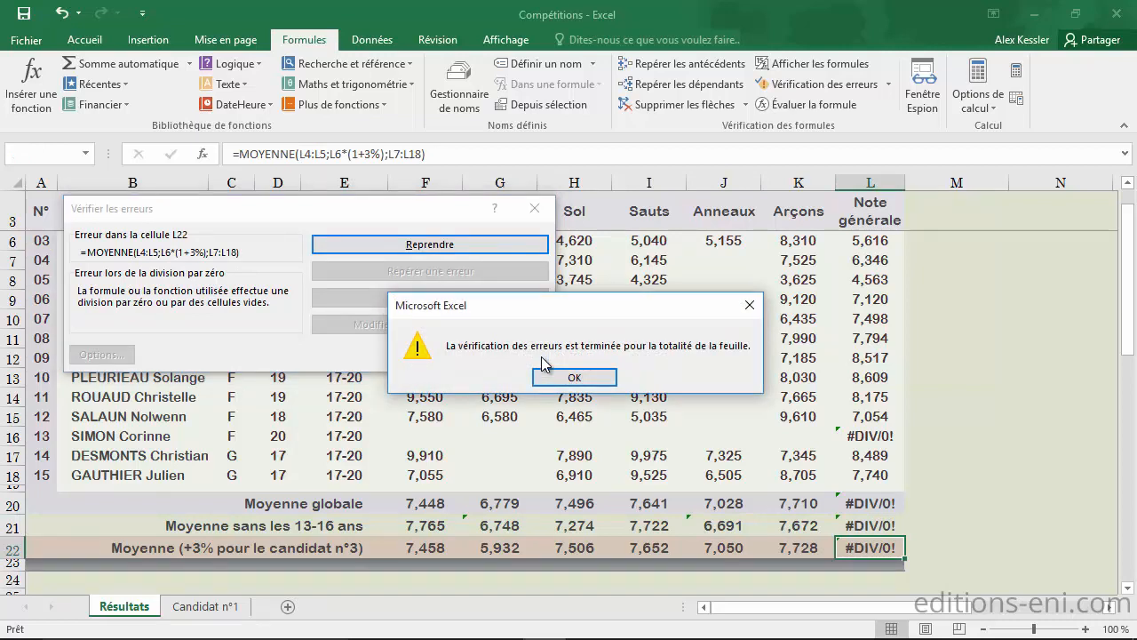
click(600, 382)
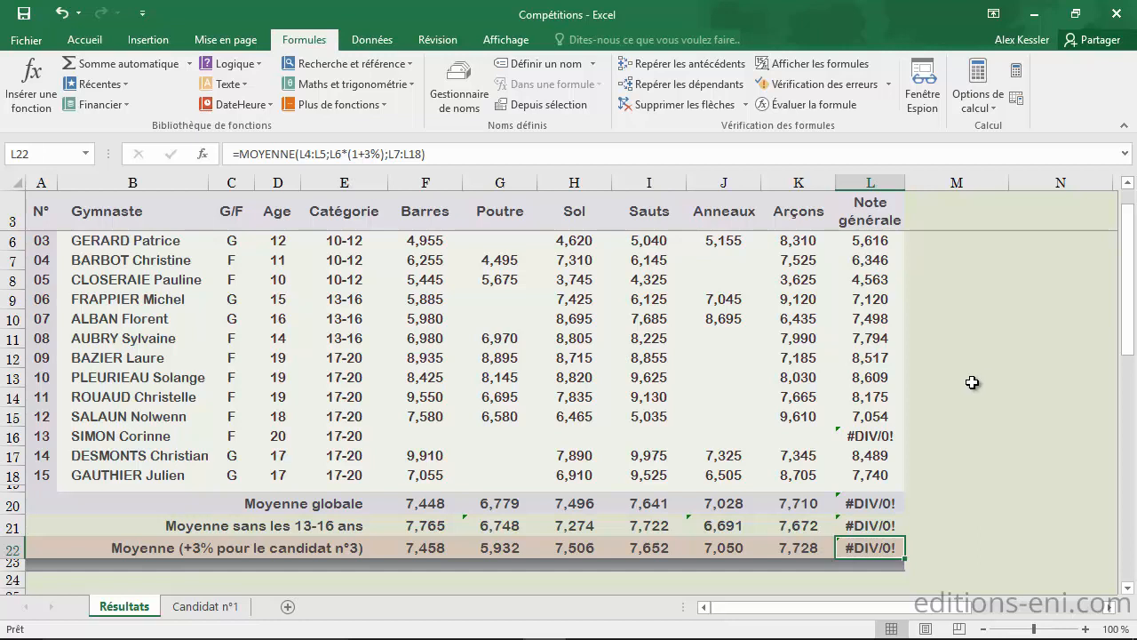
Open the program's formula options and examine the error-checking settings and rules
click(49, 44)
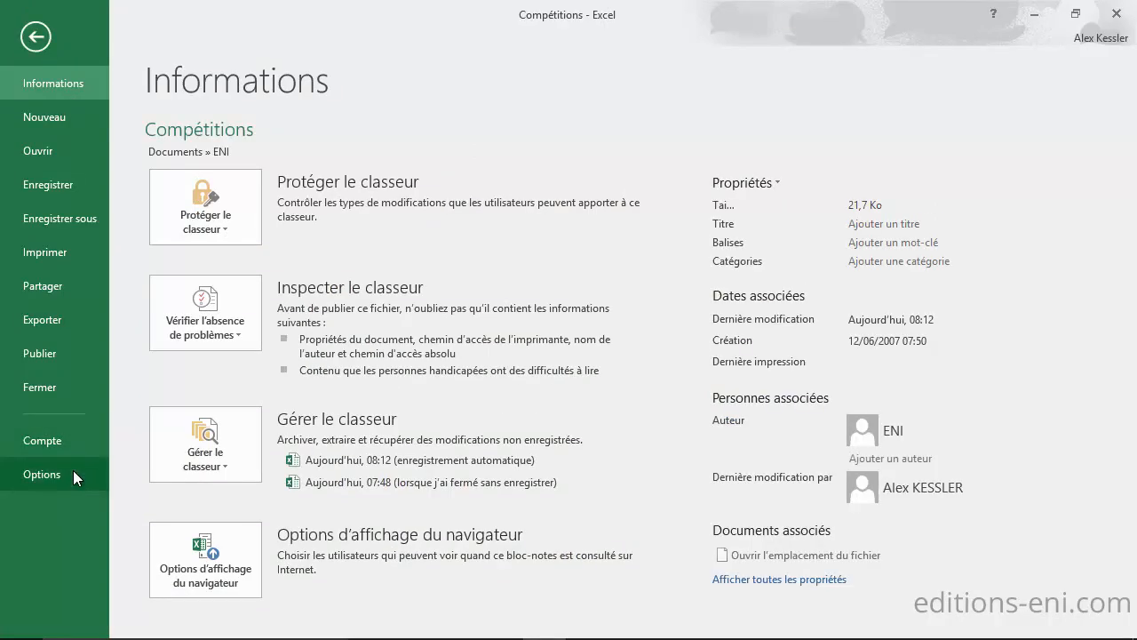
click(73, 470)
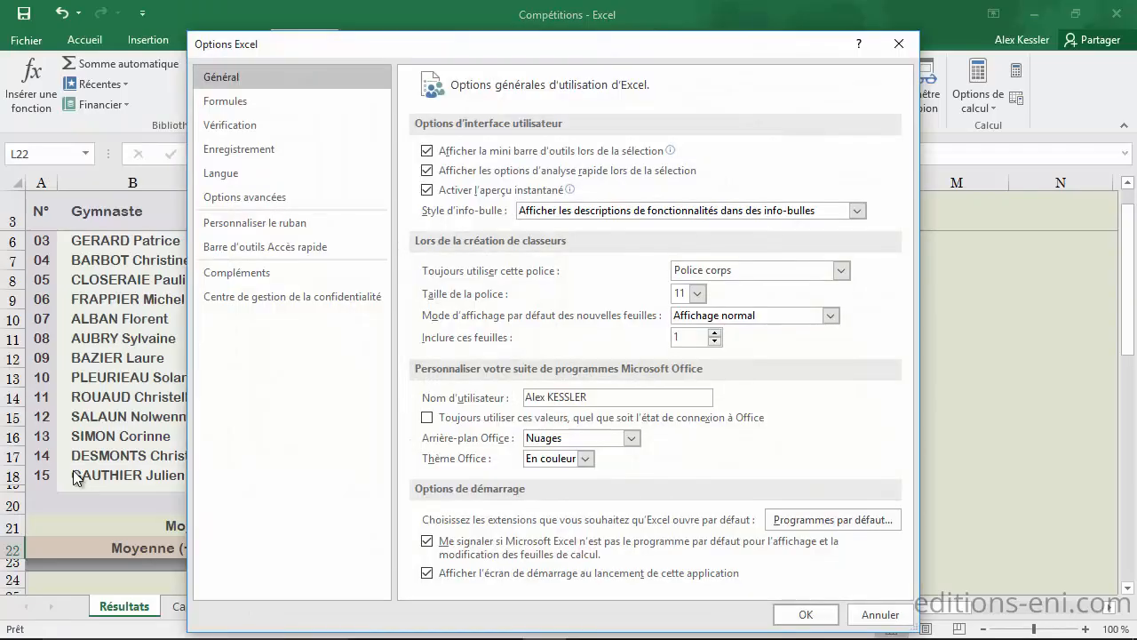
click(284, 102)
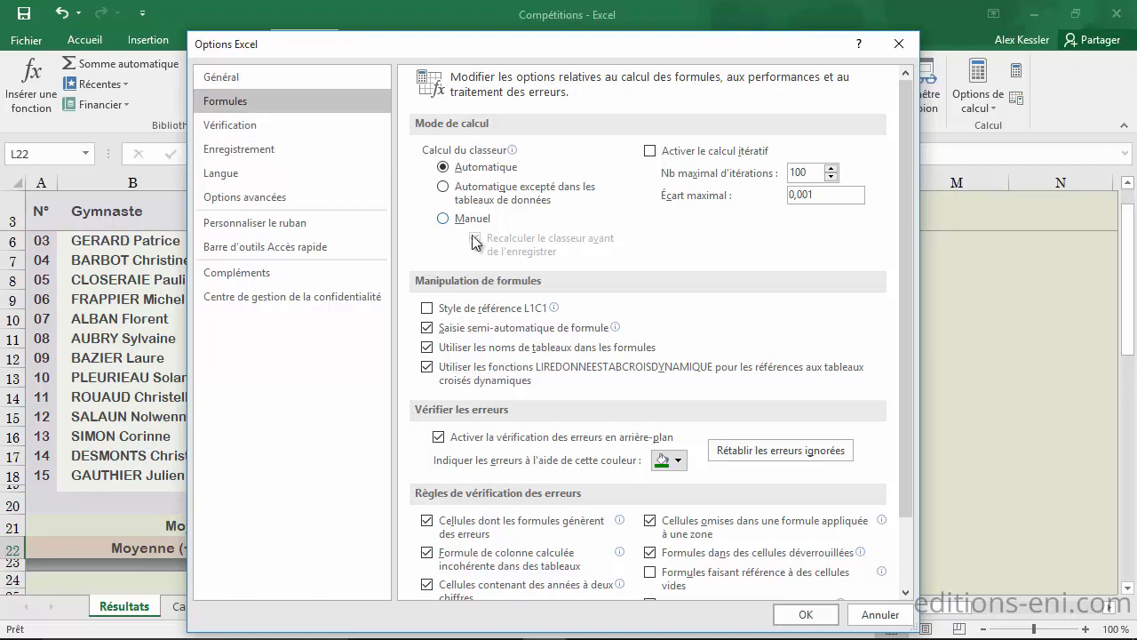
click(910, 560)
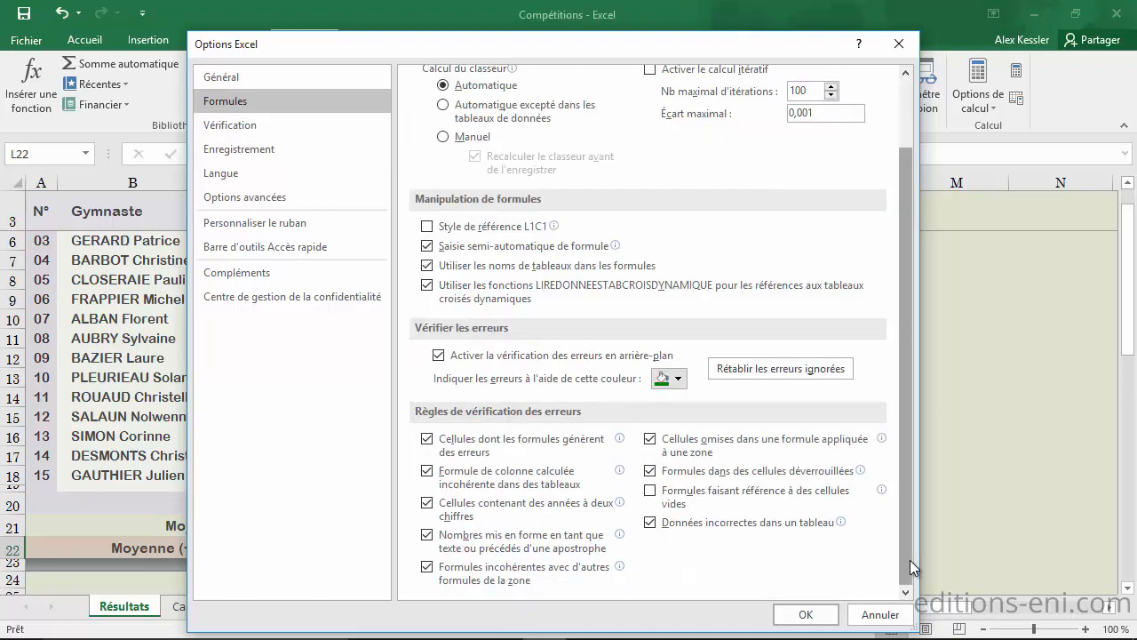